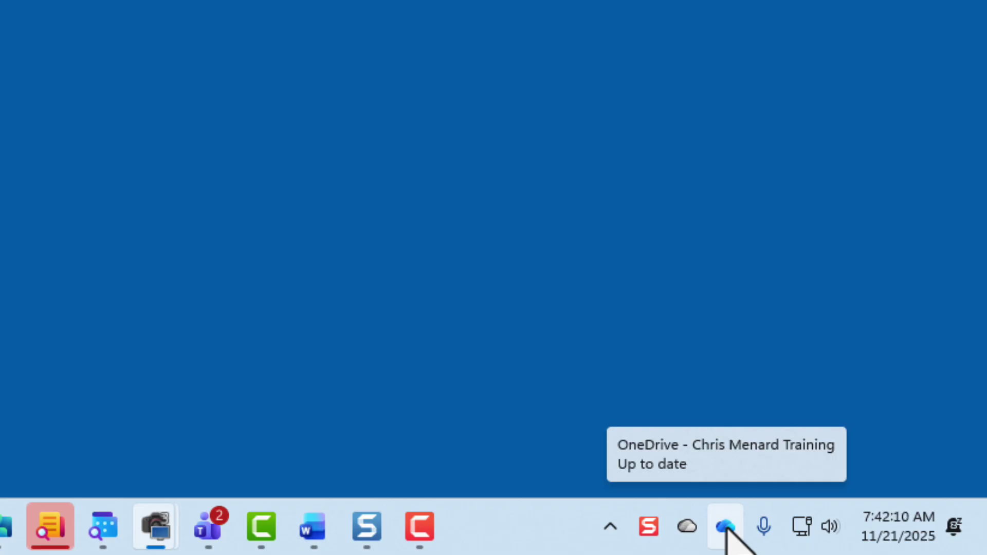
Open OneDrive on the web from the tray icon's View online, showing the Home page
{"action": "left_click", "coordinate": [610, 529]}
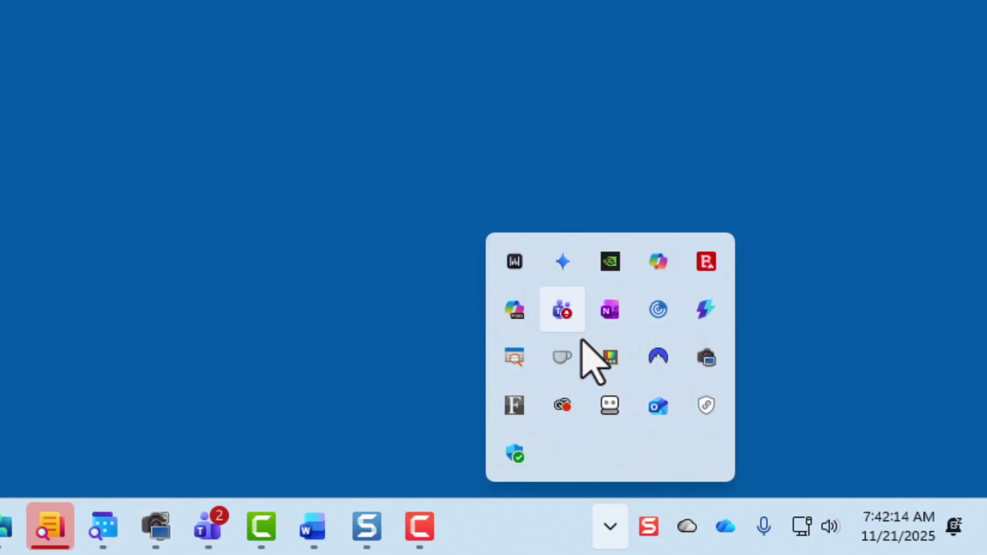
{"action": "left_click", "coordinate": [848, 342]}
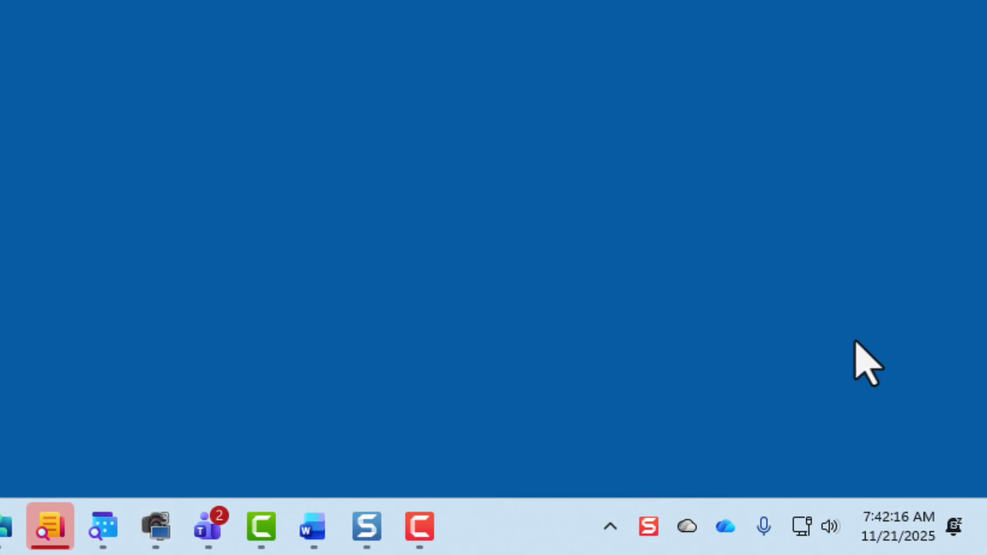
{"action": "key", "text": "super+h"}
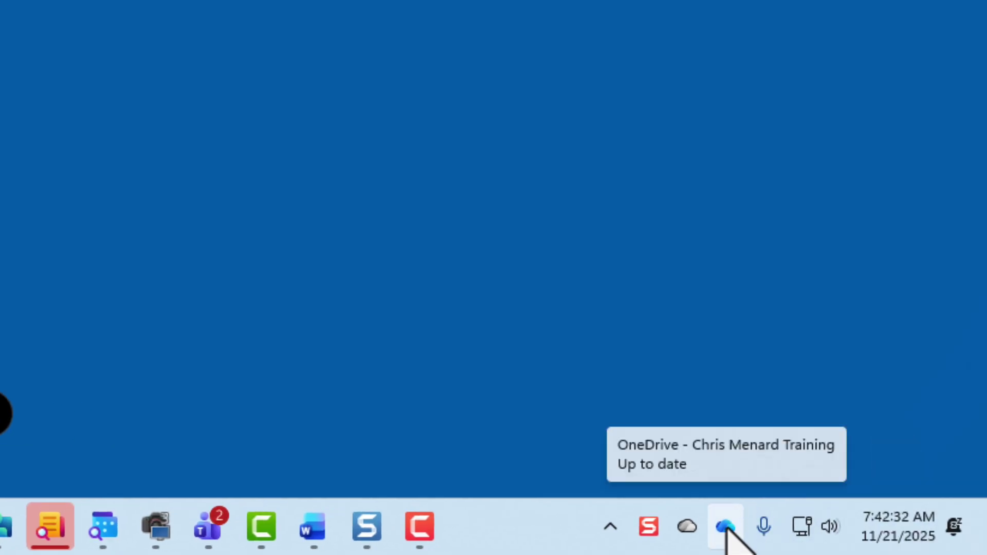
{"action": "left_click", "coordinate": [727, 527]}
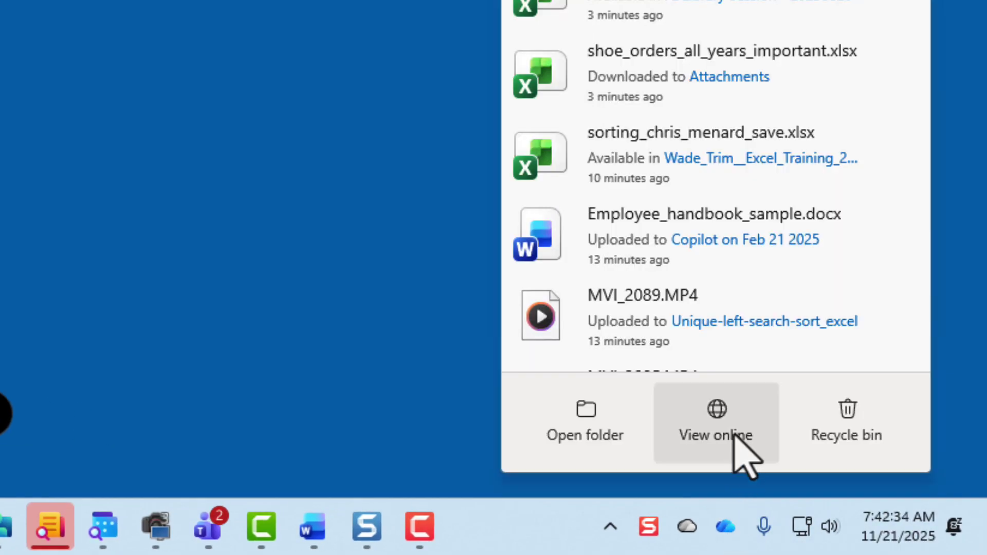
{"action": "left_click", "coordinate": [735, 434]}
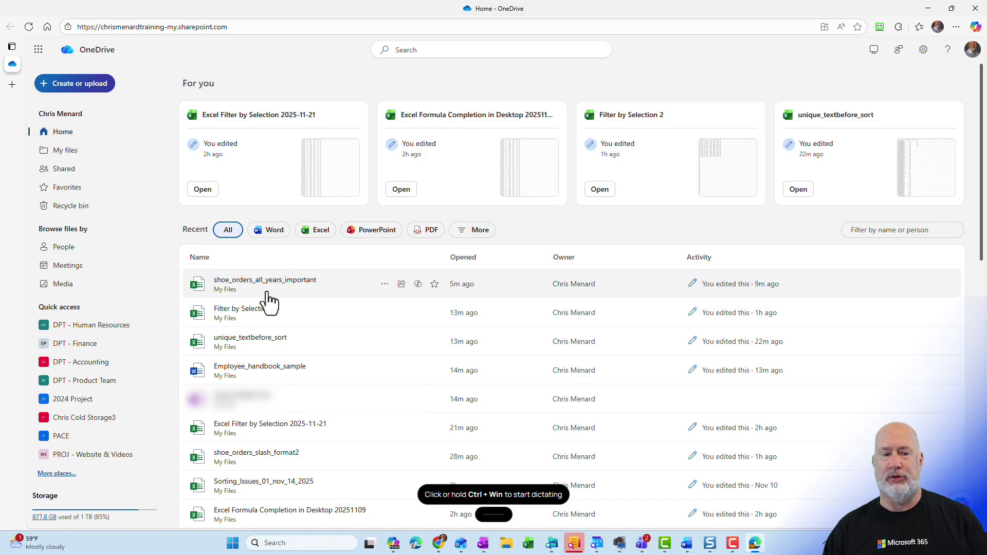
Switch from the Home page to the My files list showing Attachments, Desktop and Meetings
{"action": "left_click", "coordinate": [385, 284]}
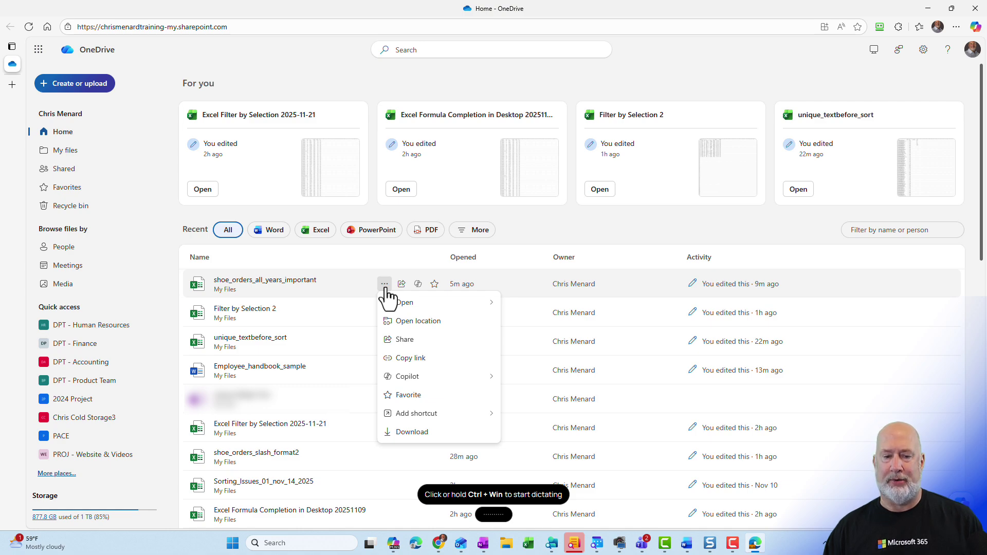
{"action": "left_click", "coordinate": [78, 154]}
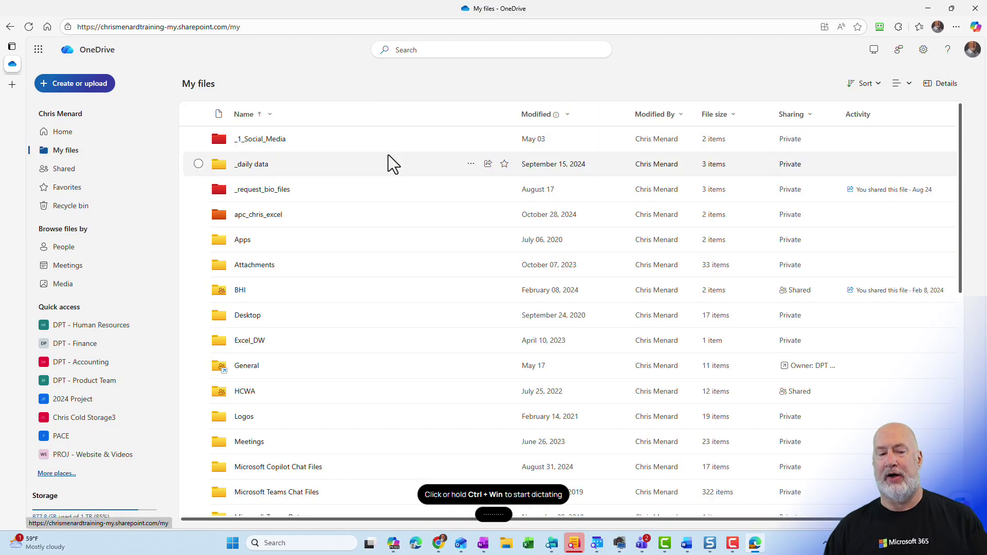
Open the Attachments folder and scroll down through its files
{"action": "left_click", "coordinate": [267, 266]}
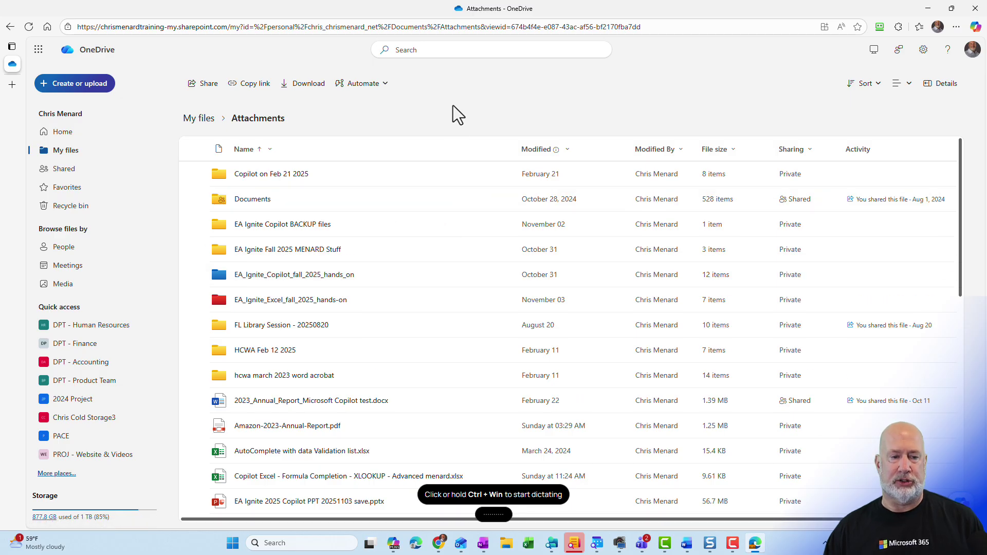
{"action": "scroll", "coordinate": [381, 194], "scroll_direction": "down", "scroll_amount": 3}
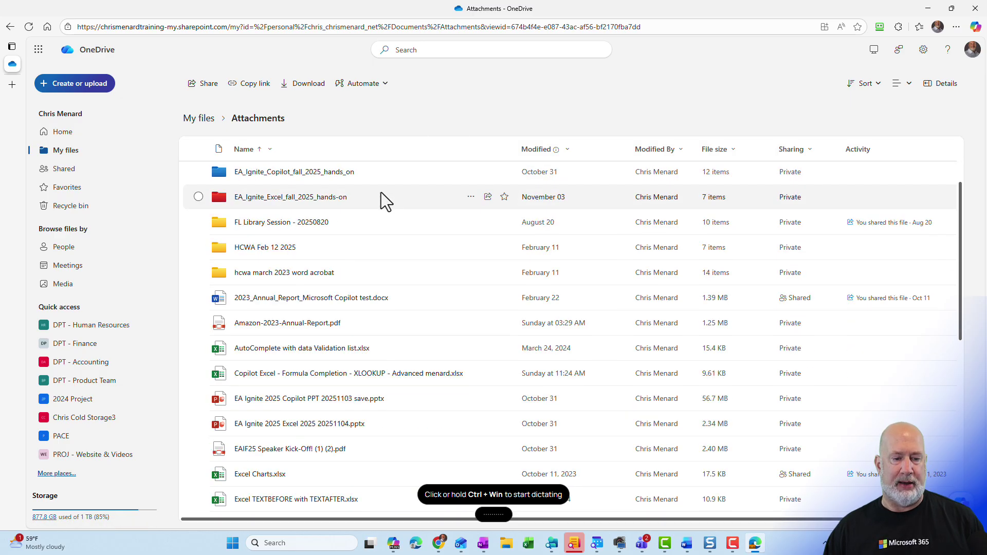
{"action": "scroll", "coordinate": [382, 198], "scroll_direction": "down", "scroll_amount": 1}
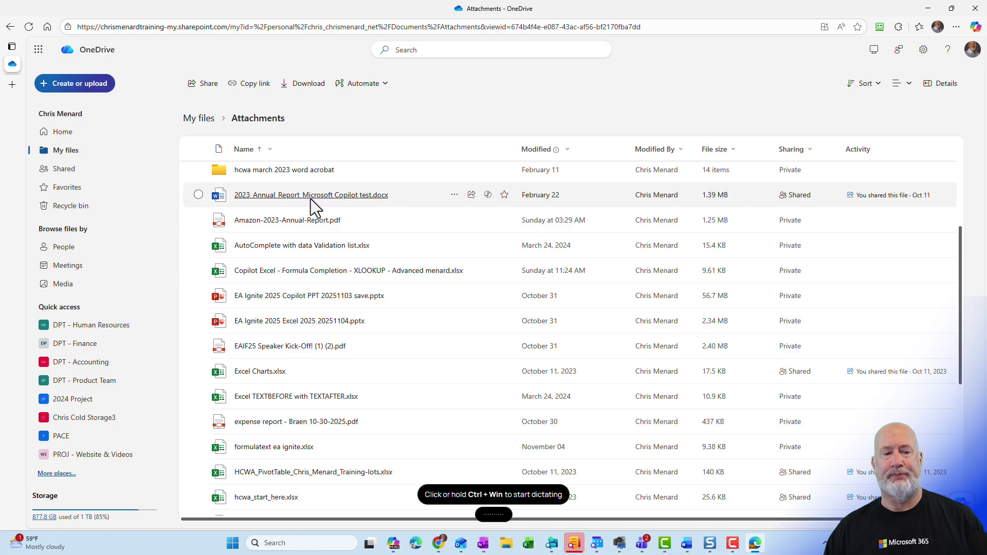
Delete the 2023 annual report, XLOOKUP workbook, EA Ignite 2025 deck and Excel Charts.xlsx to the recycle bin
{"action": "left_click", "coordinate": [198, 197]}
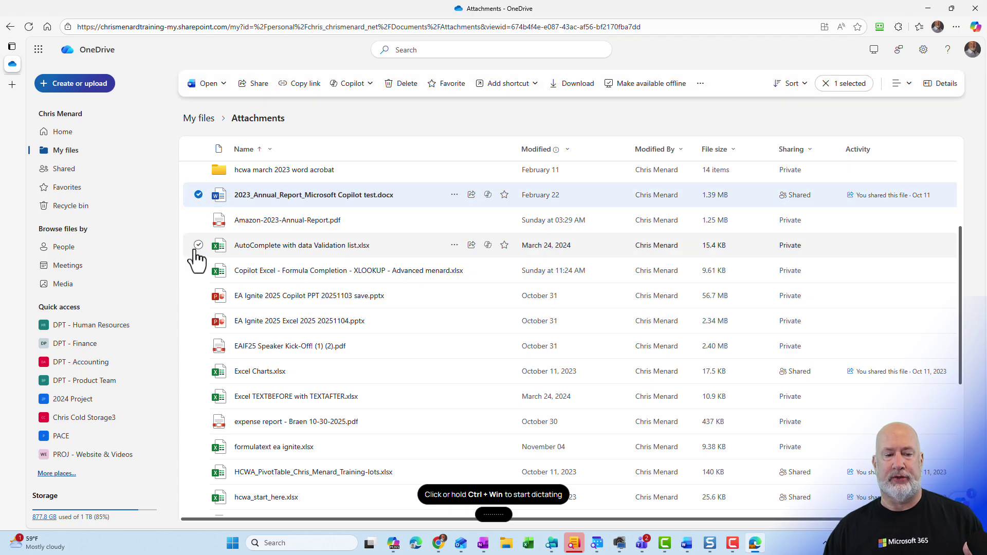
{"action": "left_click", "coordinate": [198, 270]}
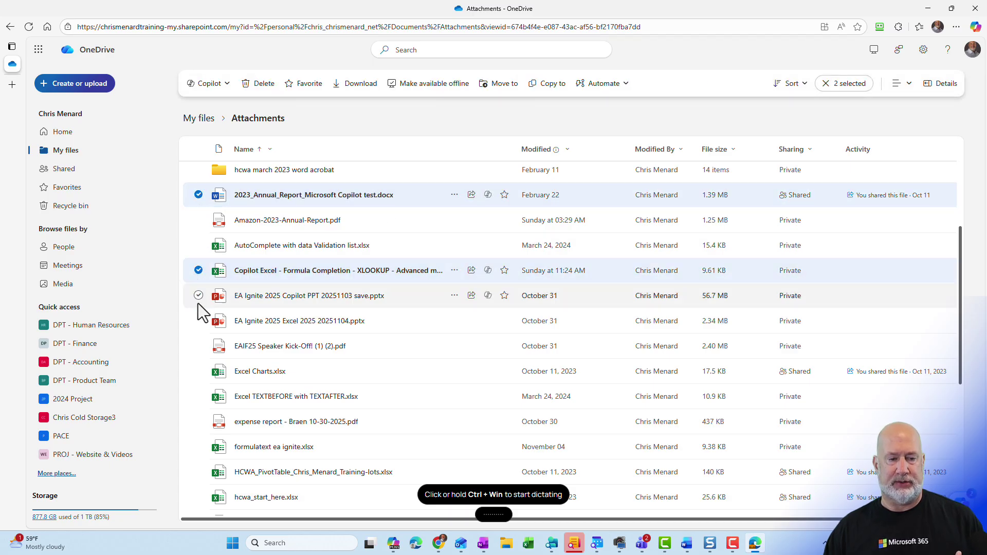
{"action": "left_click", "coordinate": [198, 296]}
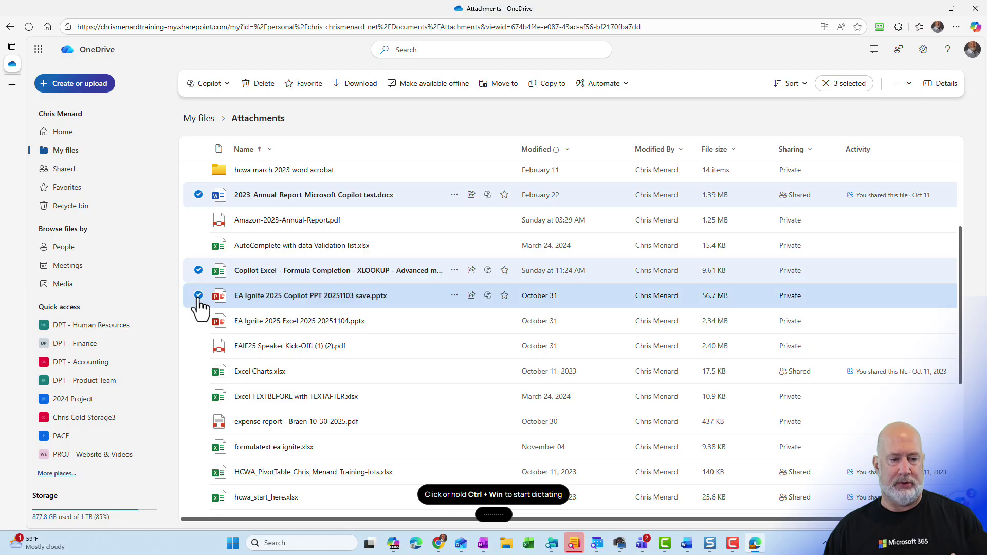
{"action": "left_click", "coordinate": [198, 372]}
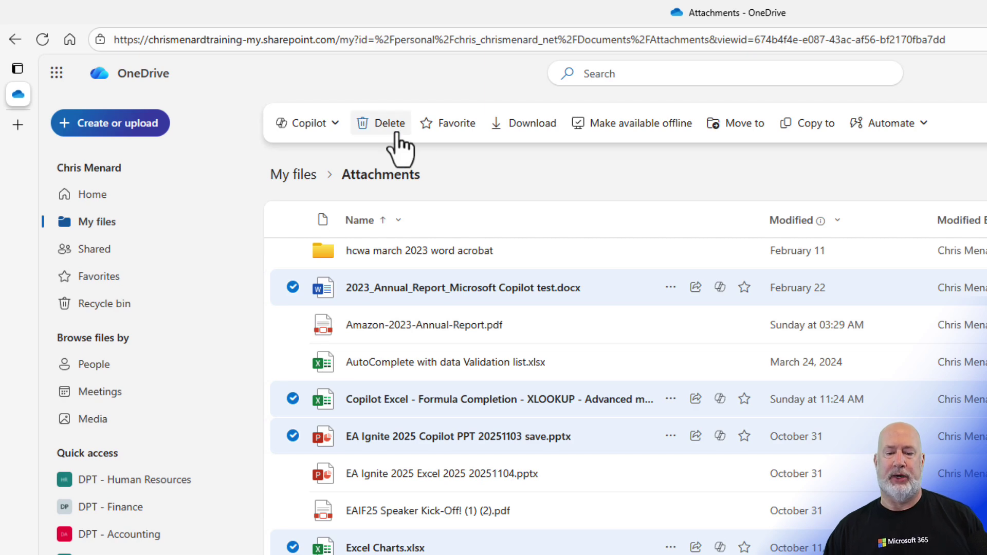
{"action": "left_click", "coordinate": [396, 135]}
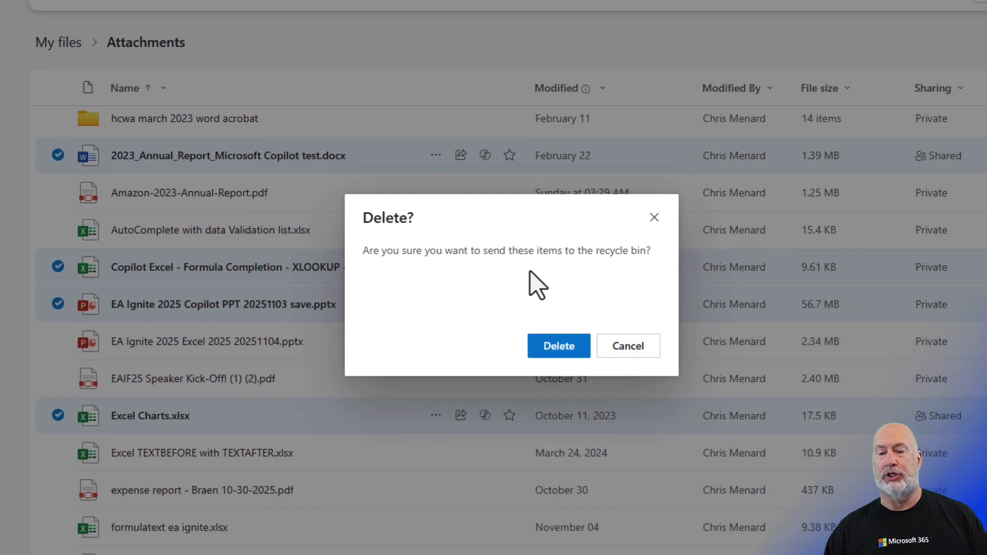
{"action": "left_click", "coordinate": [562, 354]}
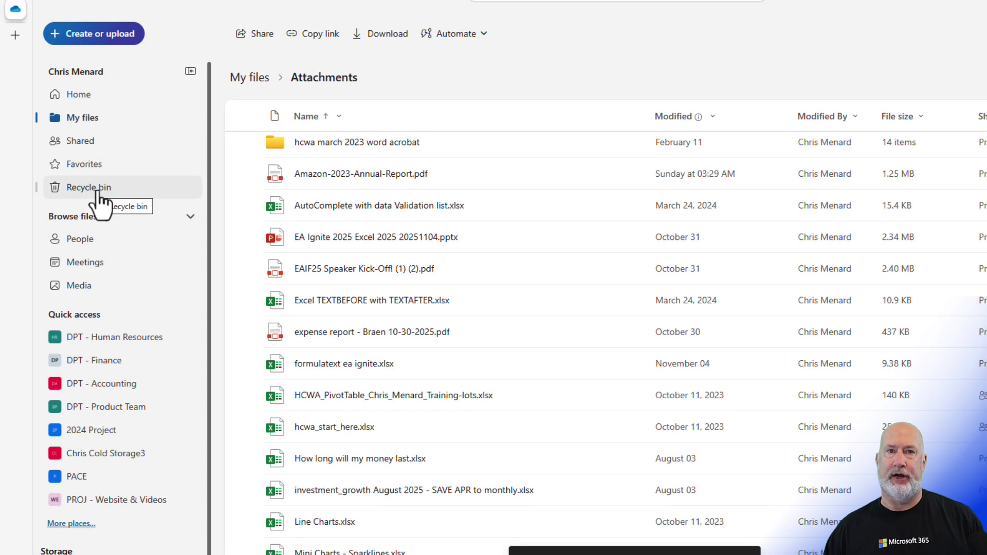
Open the recycle bin, leaving all deleted files unselected
{"action": "left_click", "coordinate": [97, 191]}
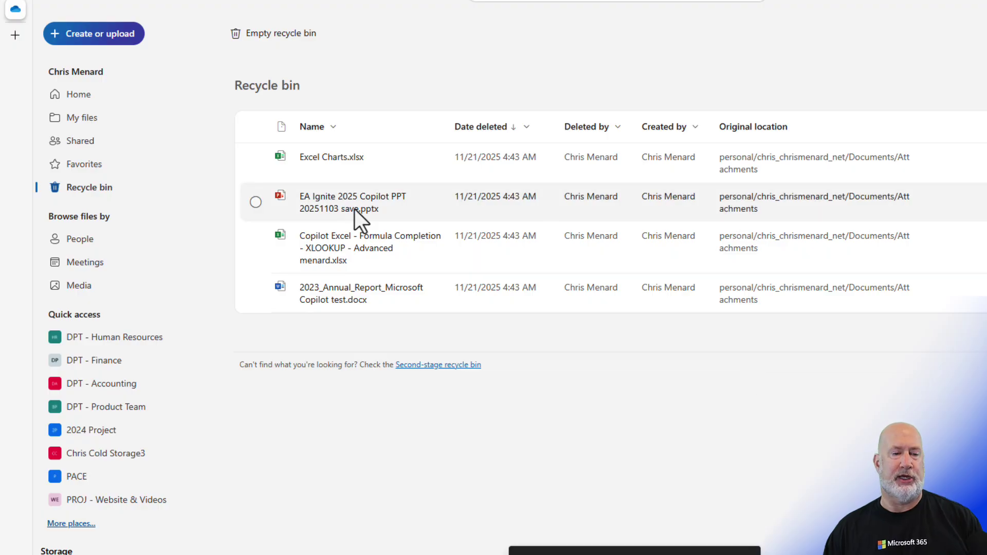
{"action": "left_click", "coordinate": [255, 127]}
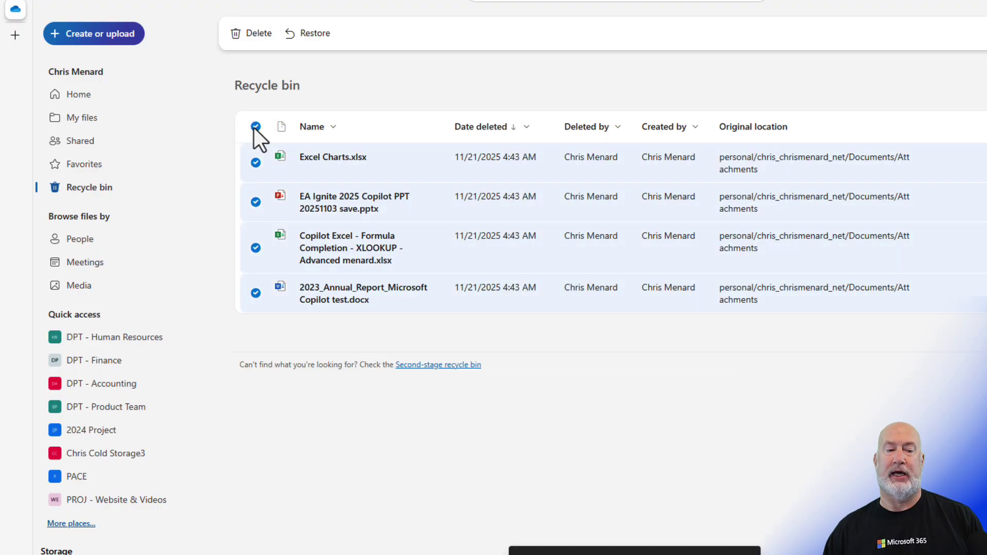
{"action": "left_click", "coordinate": [255, 127]}
{"action": "left_click", "coordinate": [256, 127]}
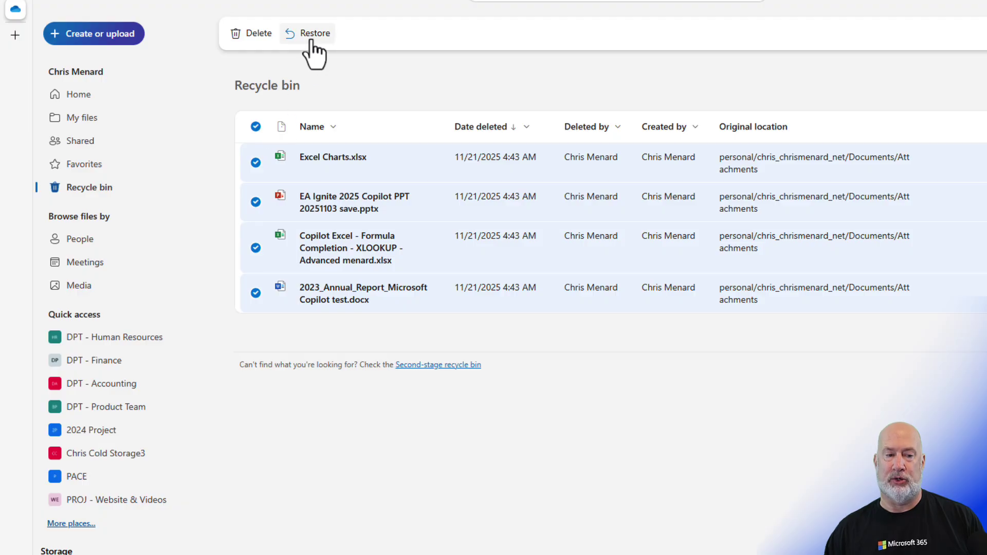
{"action": "left_click", "coordinate": [254, 129]}
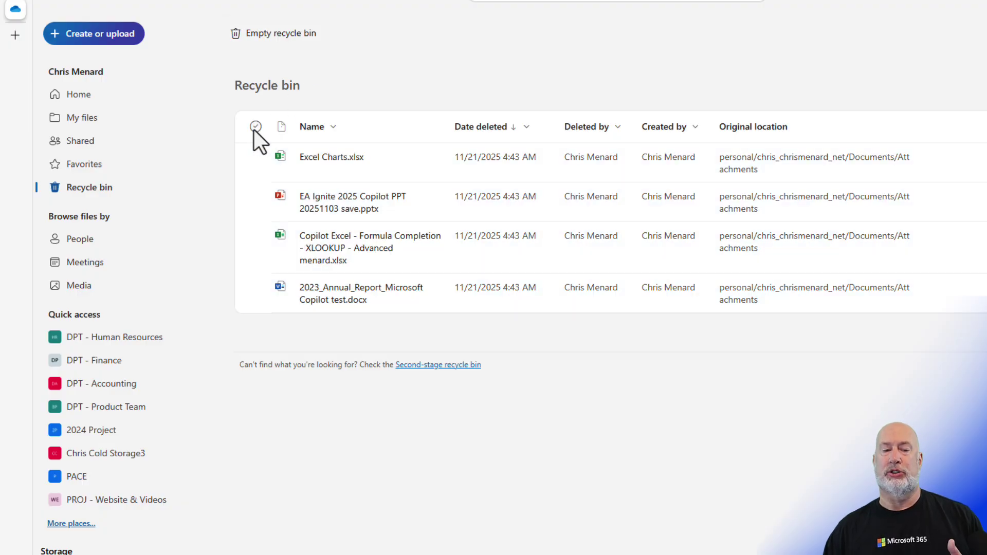
Restore Excel Charts.xlsx, the EA Ignite Copilot deck and the 2023 annual report document
{"action": "left_click", "coordinate": [256, 163]}
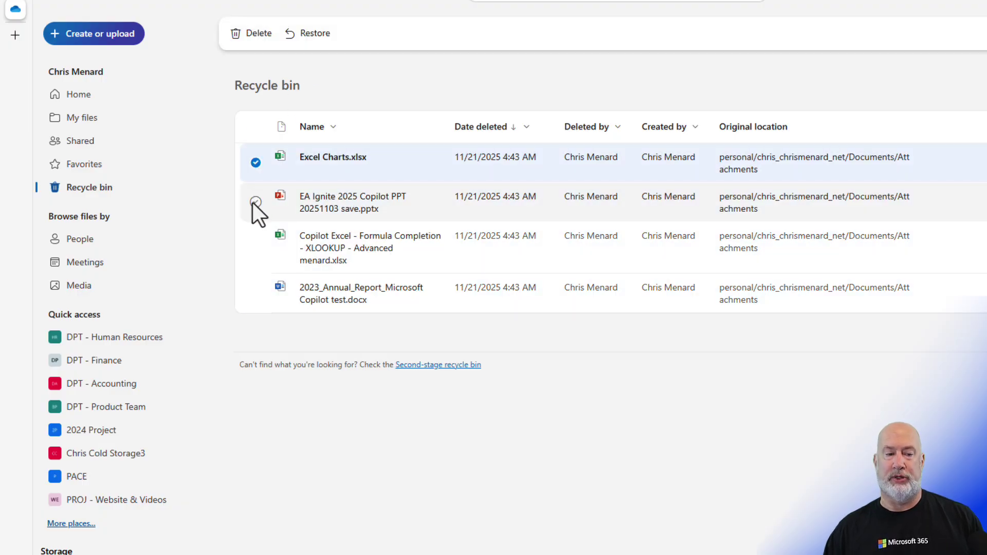
{"action": "left_click", "coordinate": [255, 202]}
{"action": "left_click", "coordinate": [255, 293]}
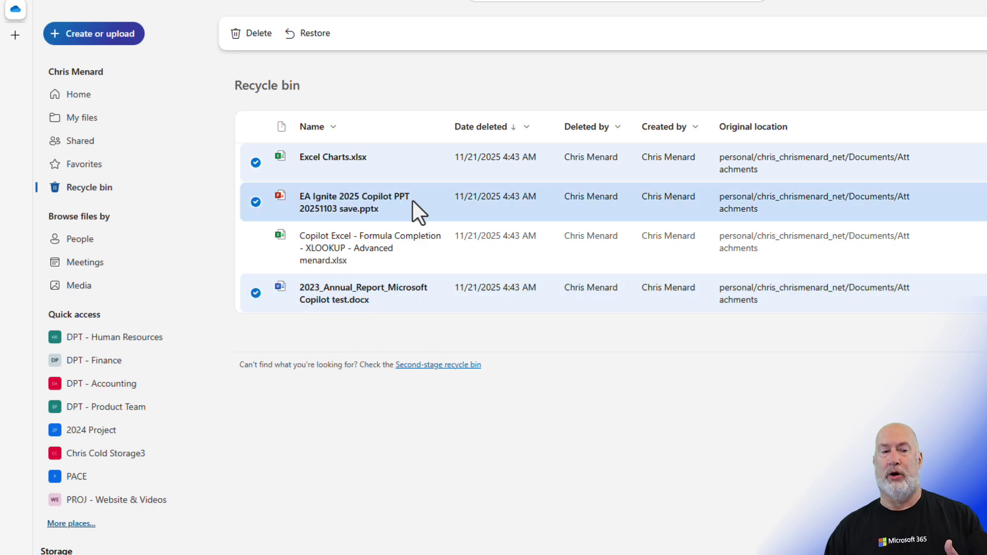
{"action": "left_click", "coordinate": [320, 40]}
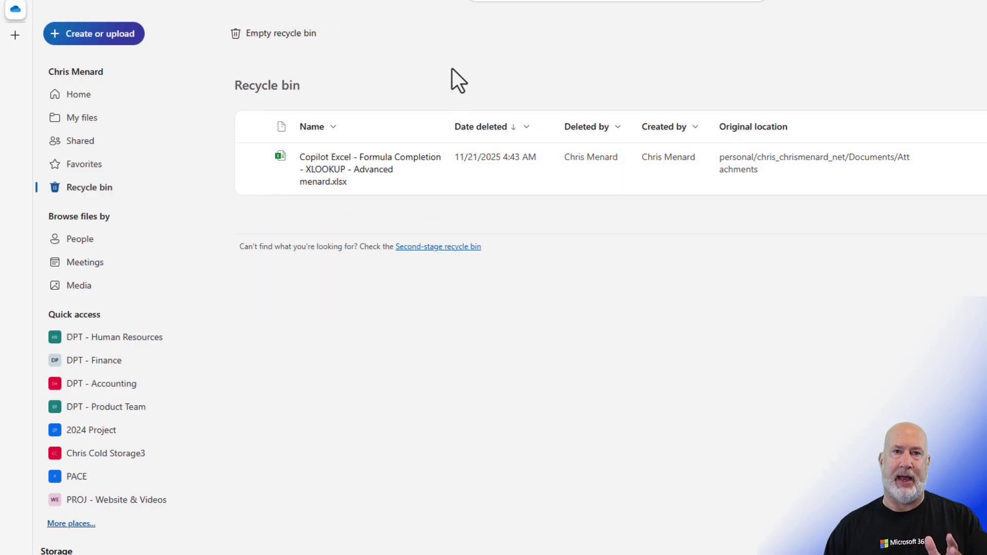
{"action": "left_click", "coordinate": [94, 120]}
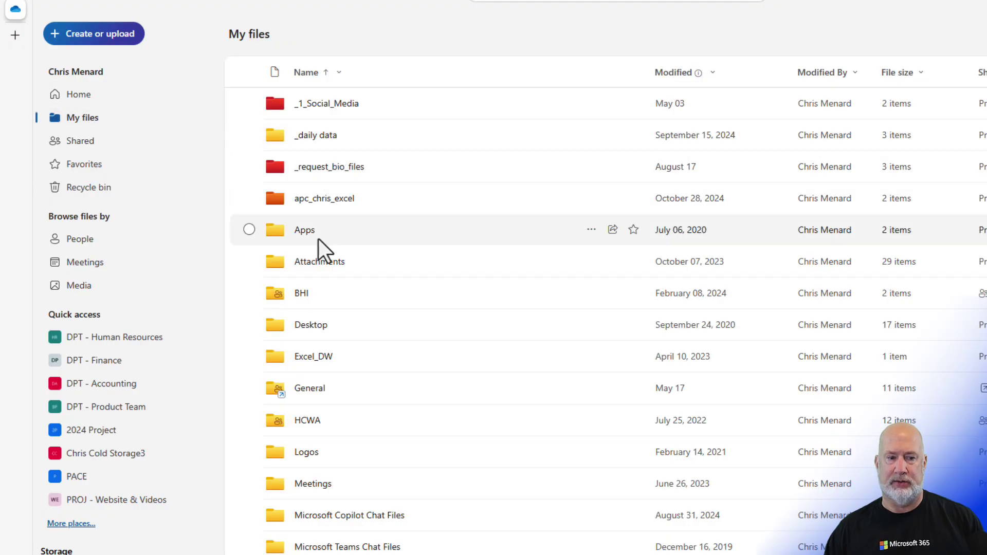
{"action": "left_click", "coordinate": [321, 263]}
{"action": "scroll", "coordinate": [514, 257], "scroll_direction": "down", "scroll_amount": 5}
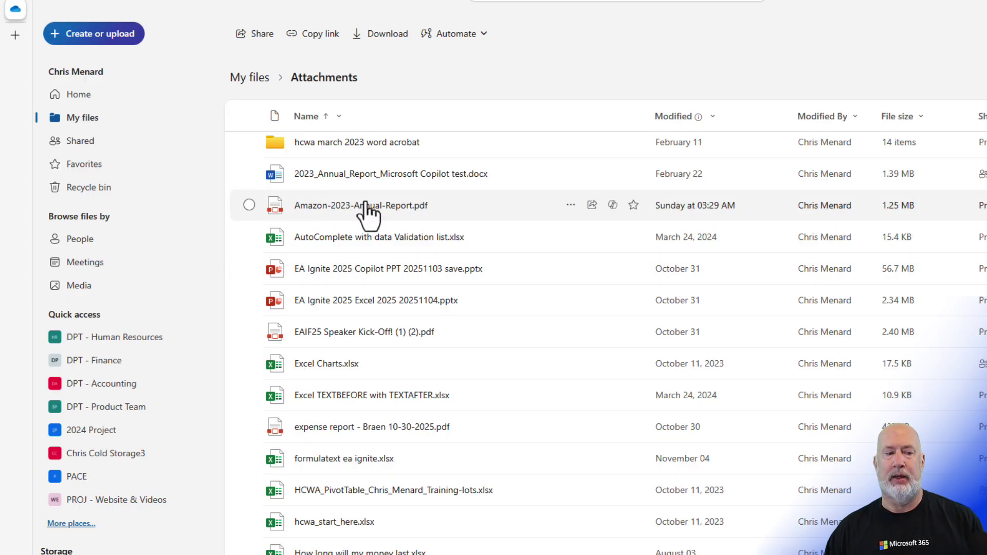
{"action": "left_click", "coordinate": [83, 190]}
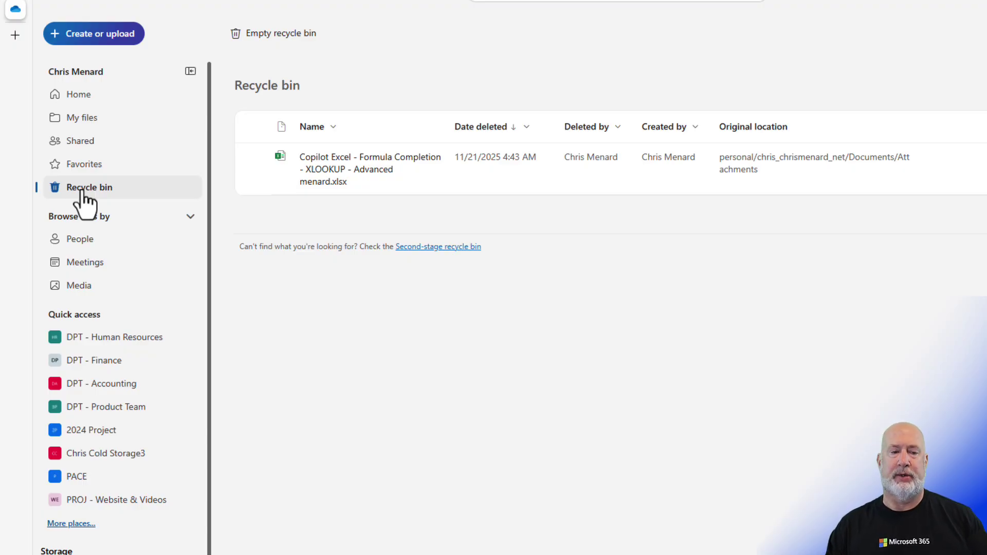
Permanently delete the Copilot Excel XLOOKUP workbook, leaving the recycle bin empty
{"action": "left_click", "coordinate": [255, 169]}
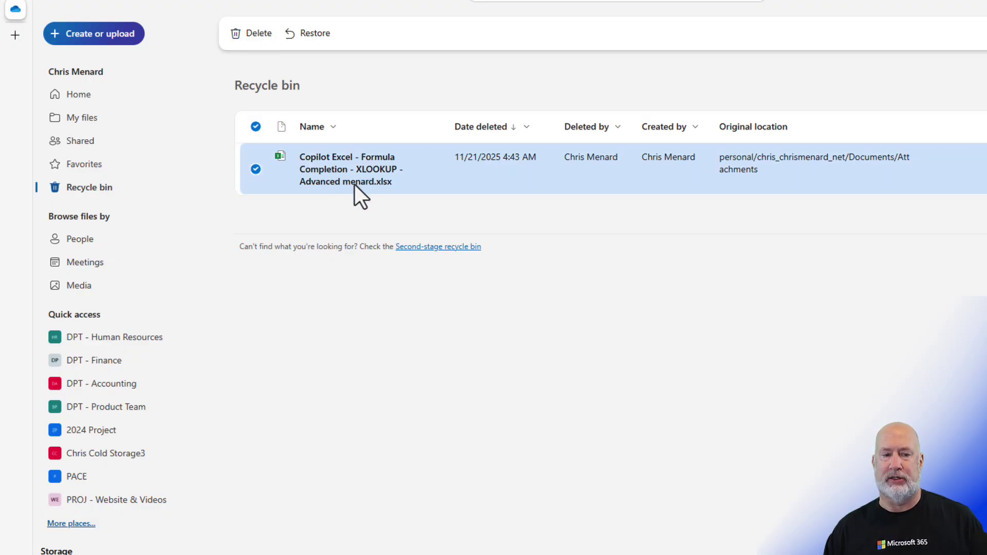
{"action": "left_click", "coordinate": [254, 41]}
{"action": "left_click", "coordinate": [746, 360]}
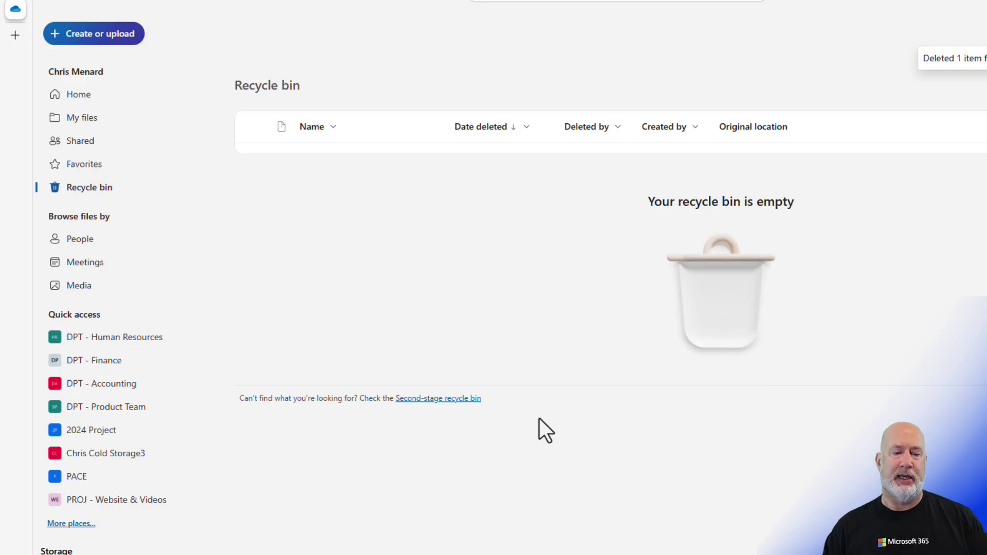
Restore the Copilot Excel XLOOKUP workbook from the second-stage recycle bin
{"action": "left_click", "coordinate": [417, 400]}
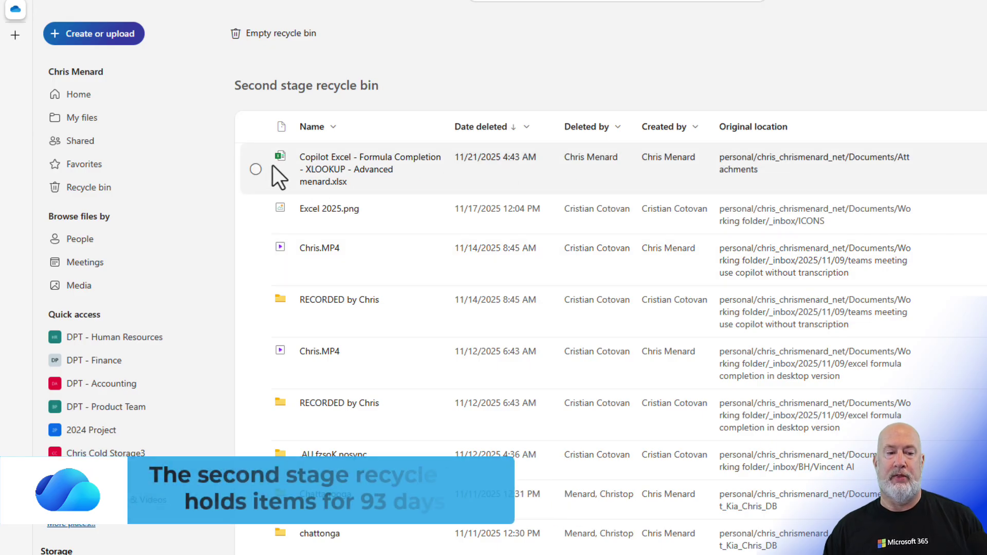
{"action": "left_click", "coordinate": [256, 168]}
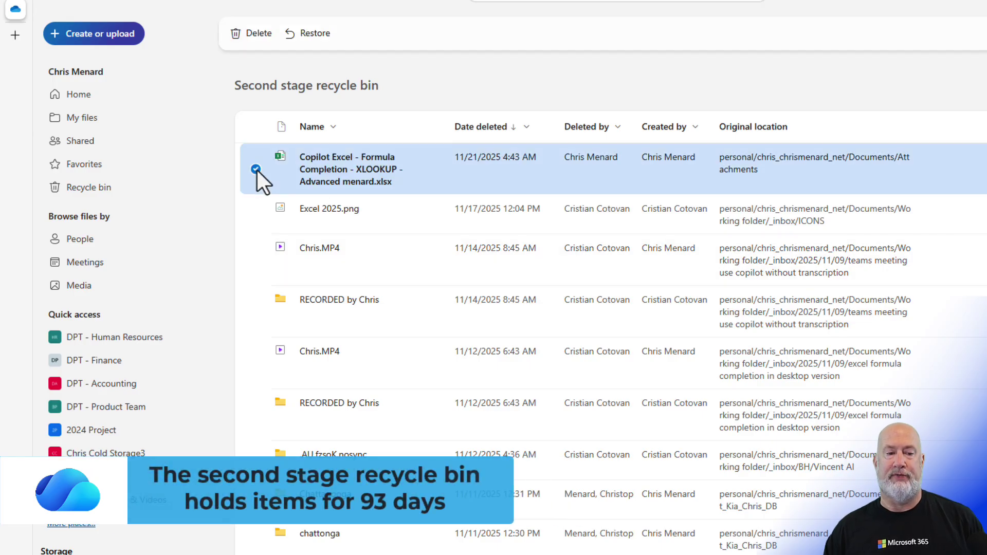
{"action": "left_click", "coordinate": [319, 42]}
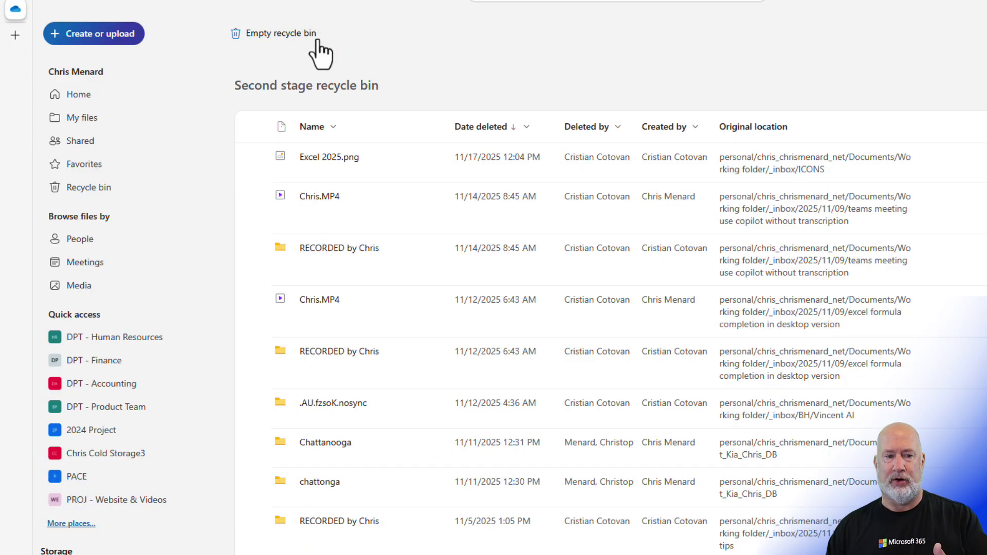
Go to My files > Attachments and scroll to the restored Copilot Excel XLOOKUP workbook
{"action": "left_click", "coordinate": [95, 119]}
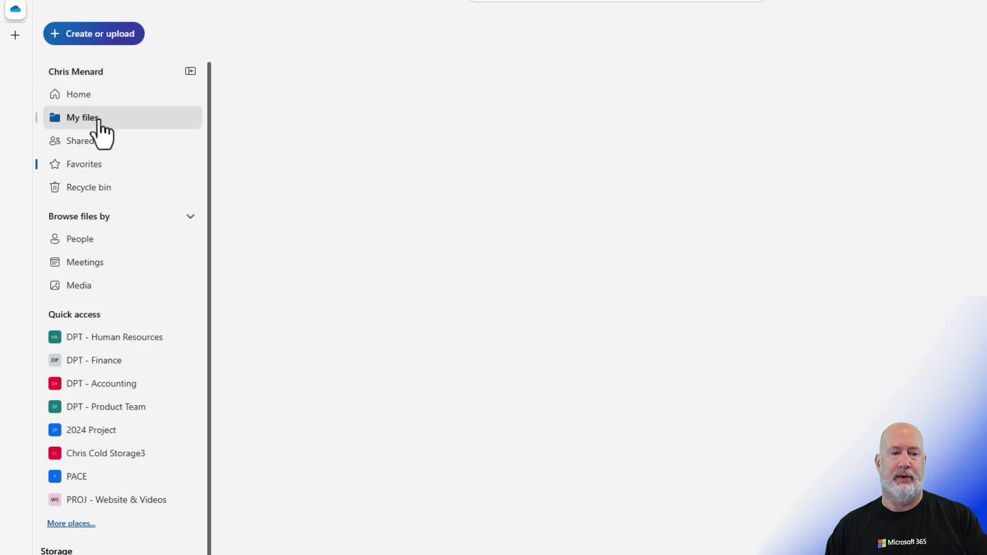
{"action": "left_click", "coordinate": [308, 262]}
{"action": "scroll", "coordinate": [557, 202], "scroll_direction": "down", "scroll_amount": 3}
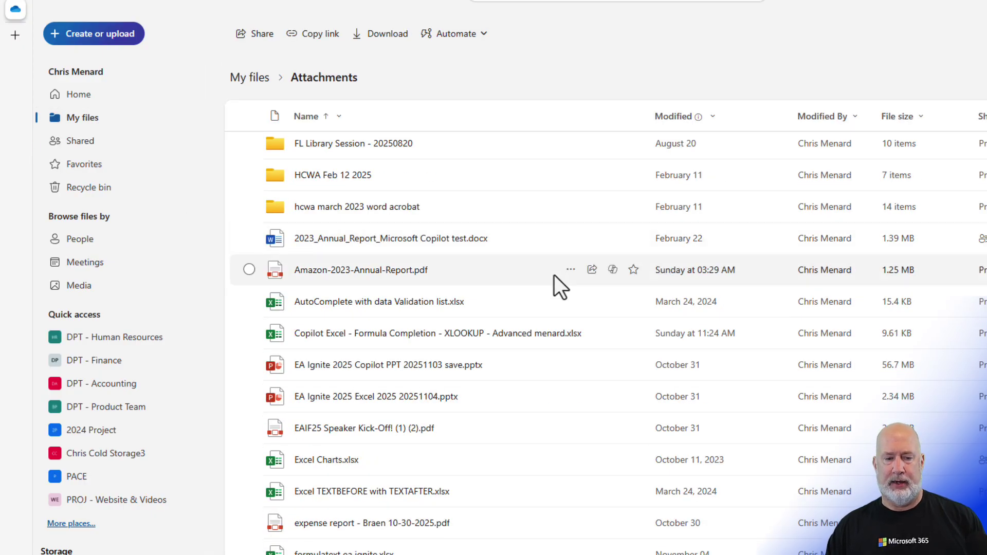